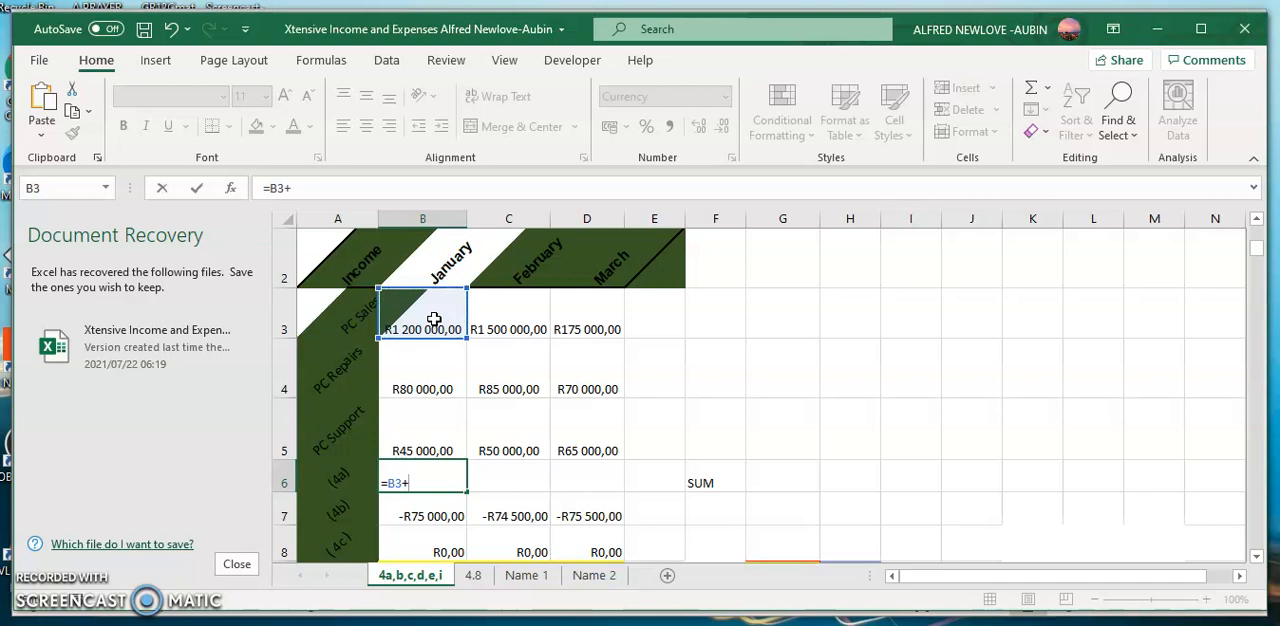
# - Complete the January income total in B6 with the formula =B3+B4+B5 and check the entered formula
pyautogui.click(432, 364)
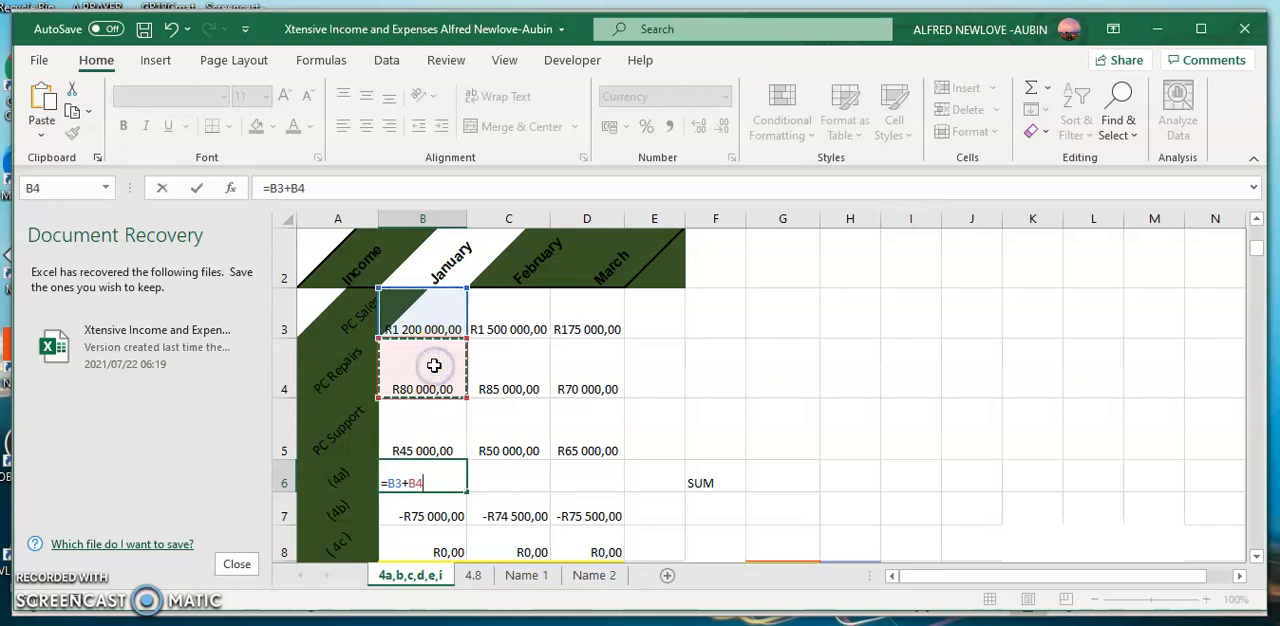
pyautogui.write('+')
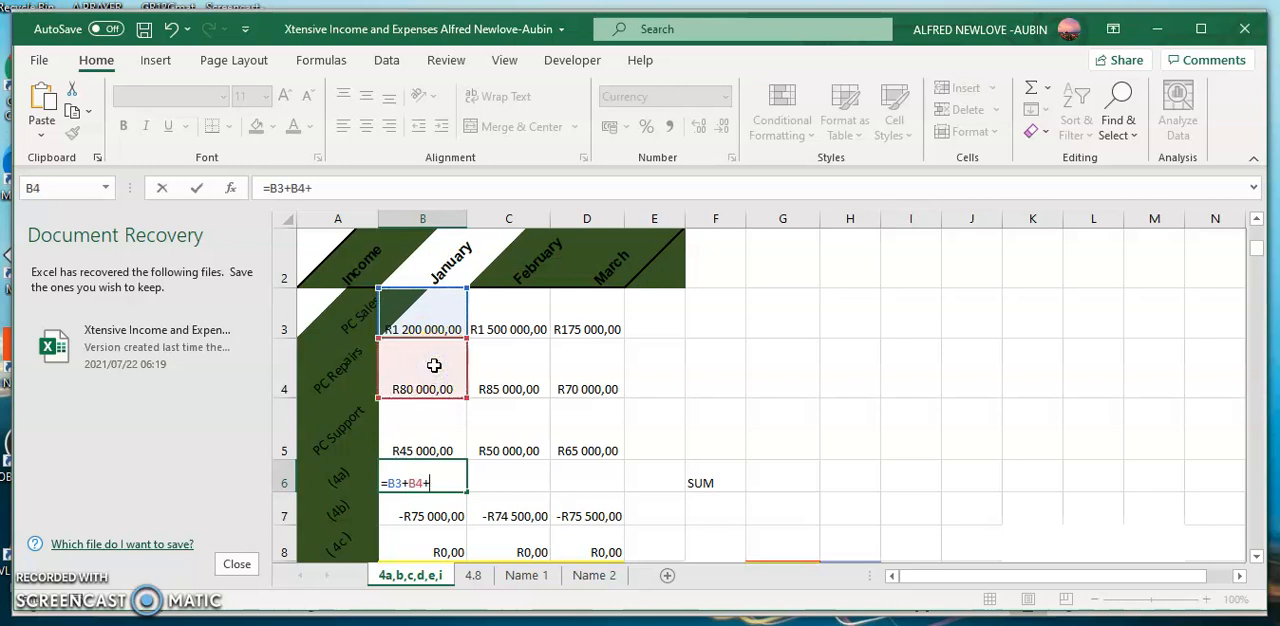
pyautogui.click(432, 425)
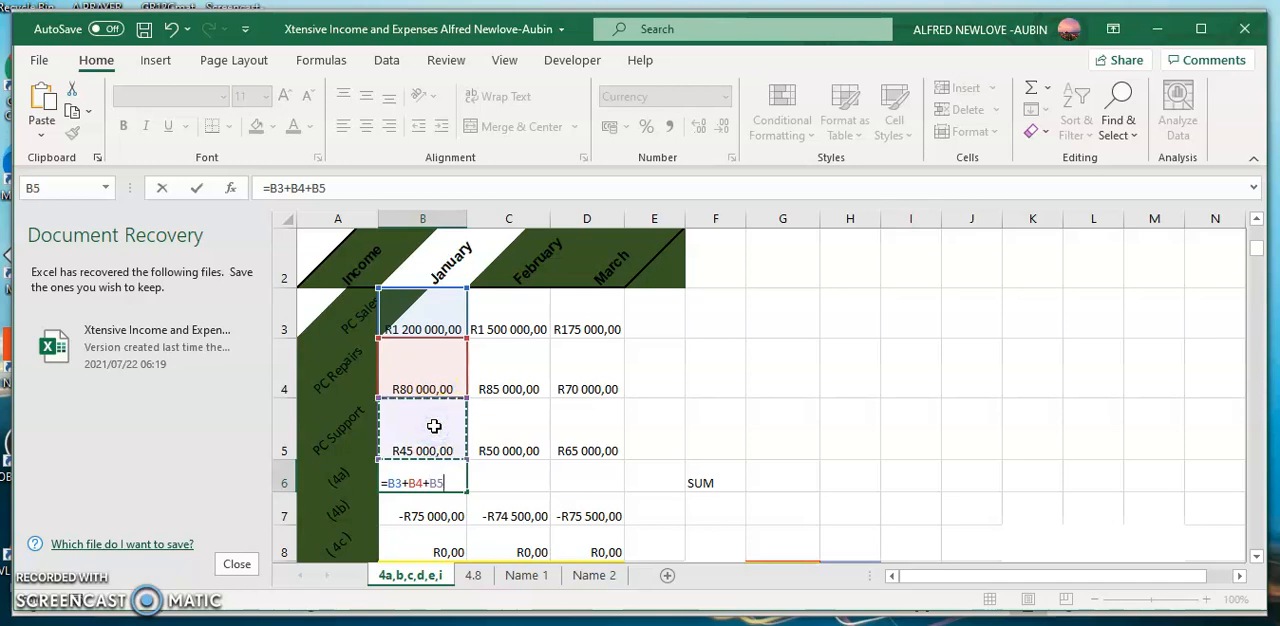
pyautogui.press('Return')
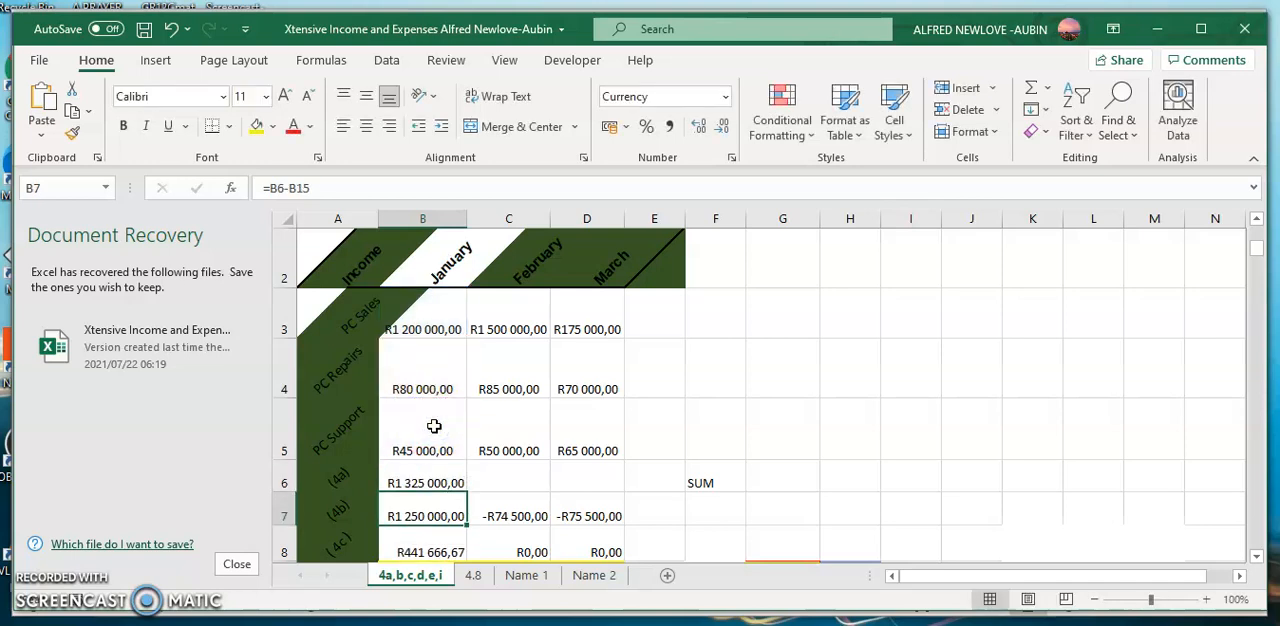
pyautogui.click(418, 483)
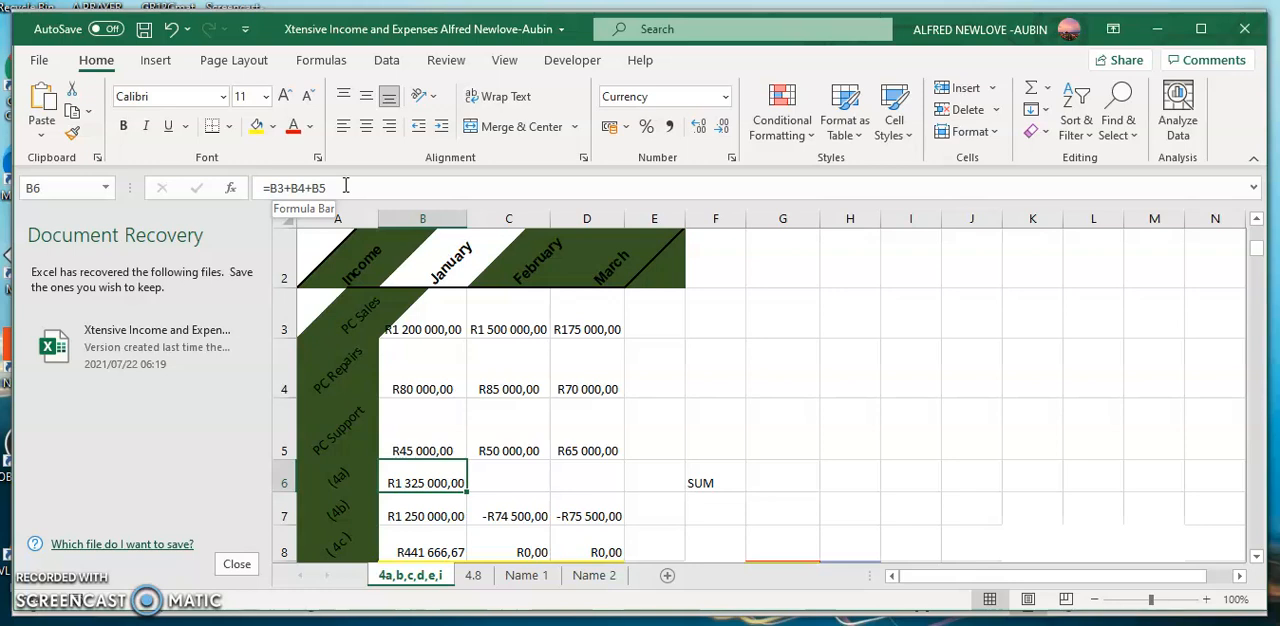
pyautogui.press('Down')
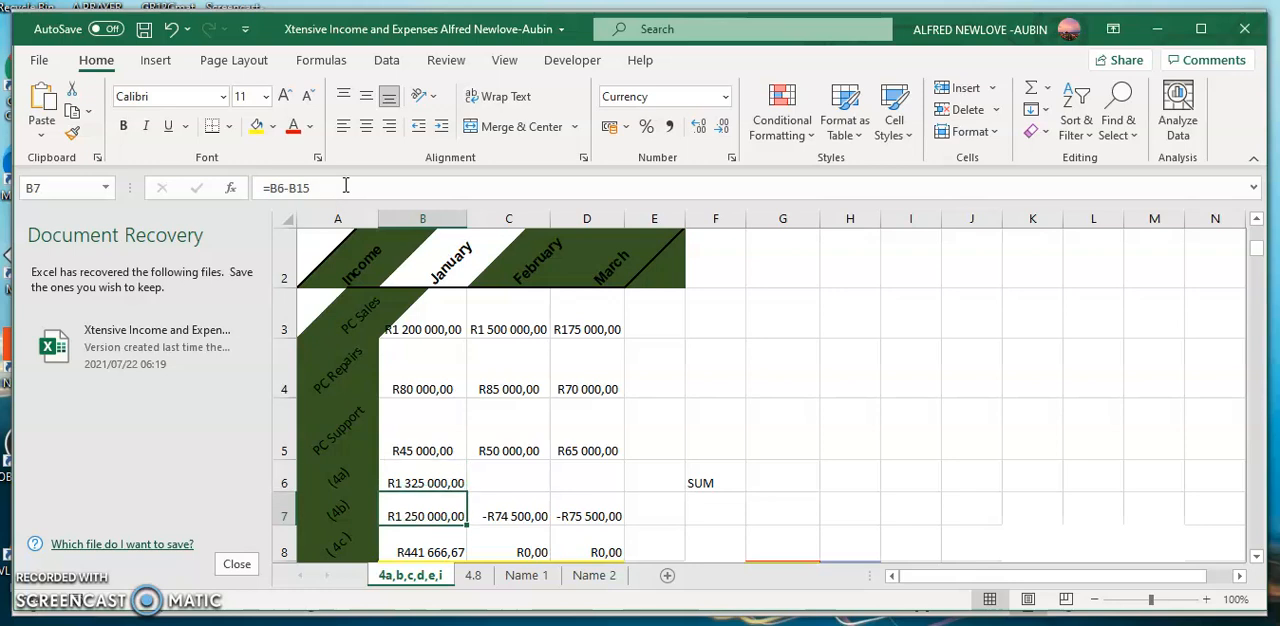
# - Fill the January total formula from B6 into C6 for February and compare the cell references of both formulas
pyautogui.click(437, 479)
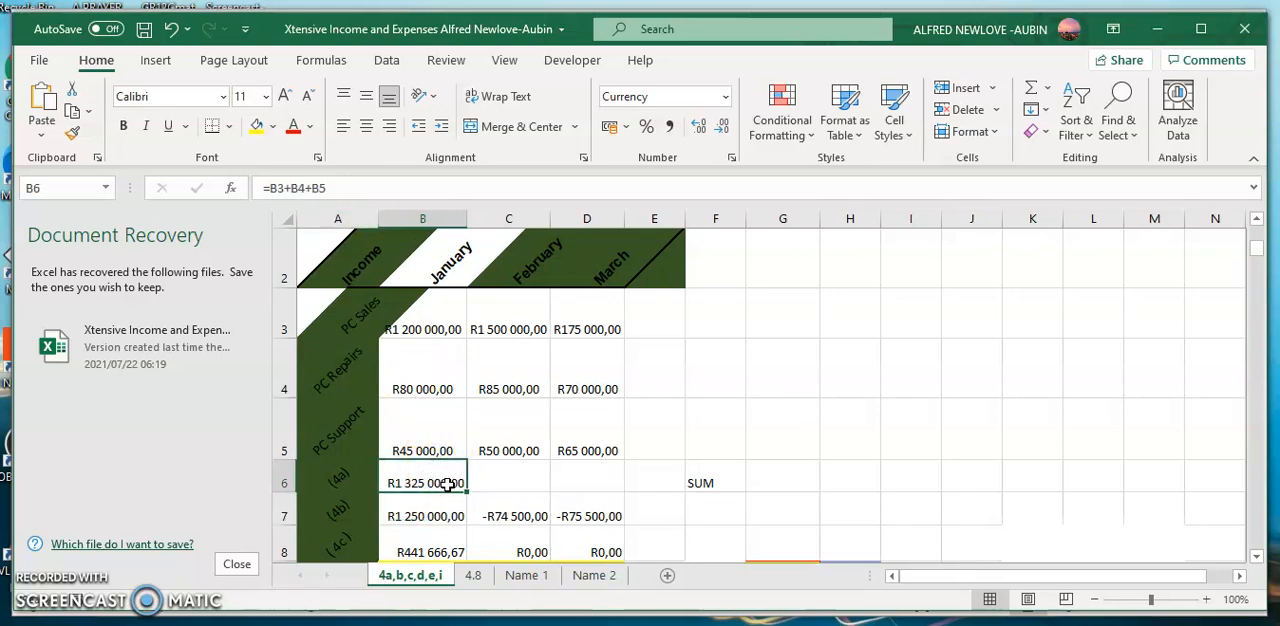
pyautogui.moveTo(466, 495); pyautogui.dragTo(521, 494)
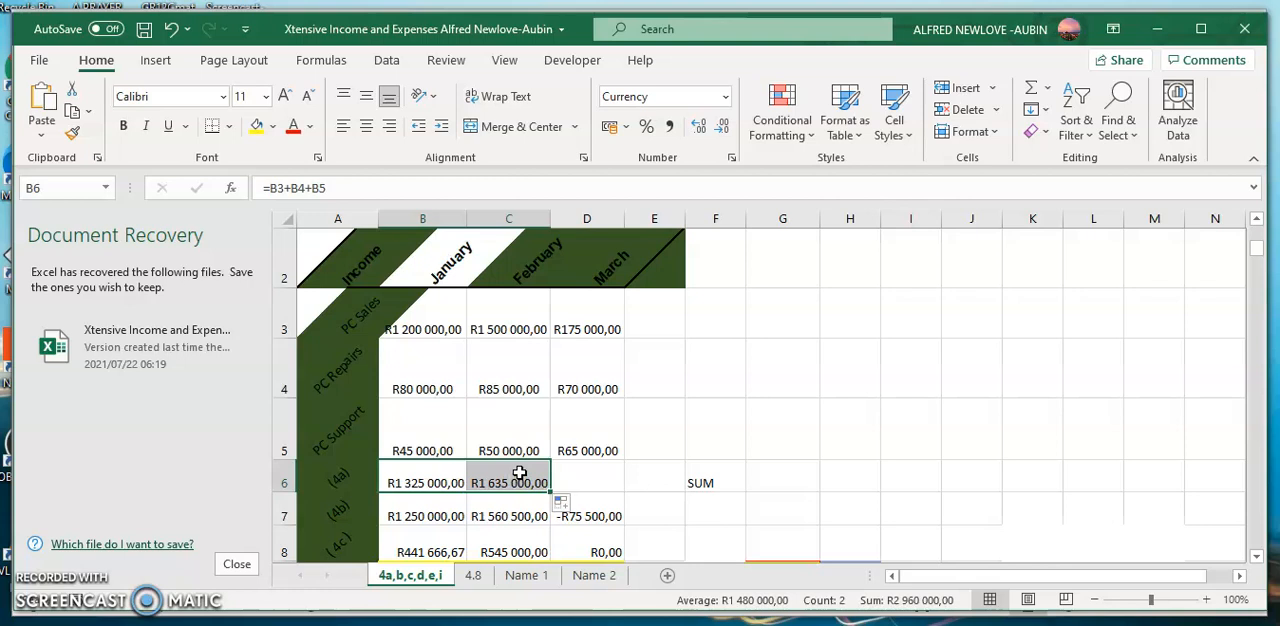
pyautogui.click(519, 473)
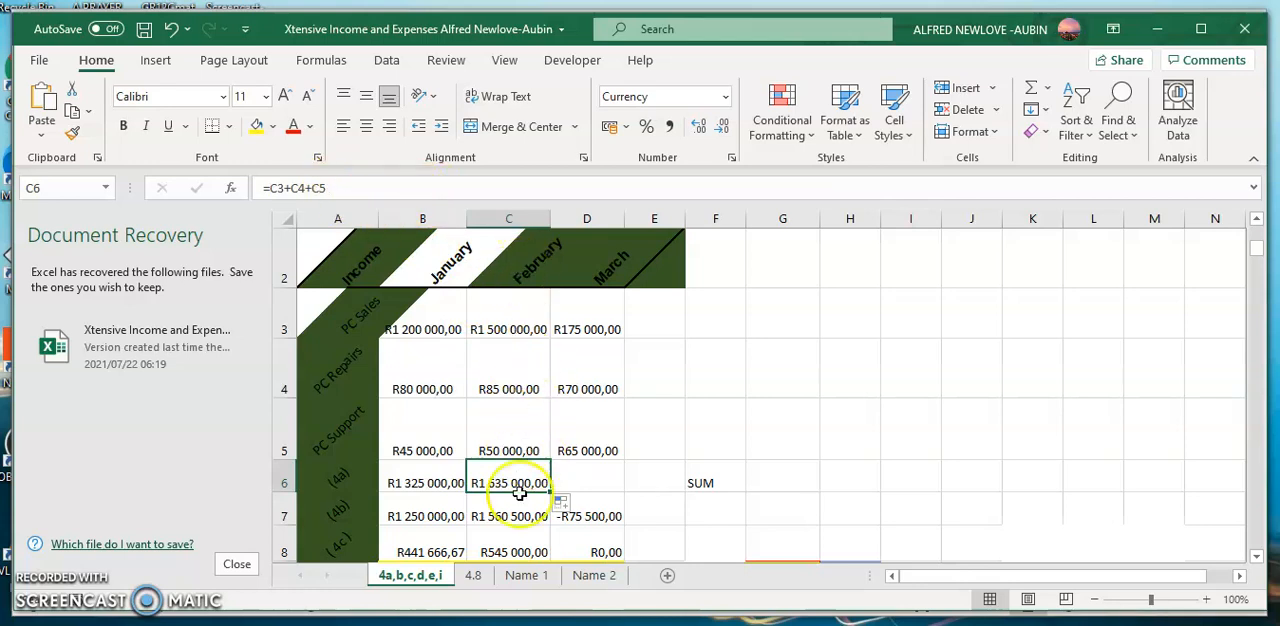
pyautogui.click(349, 186)
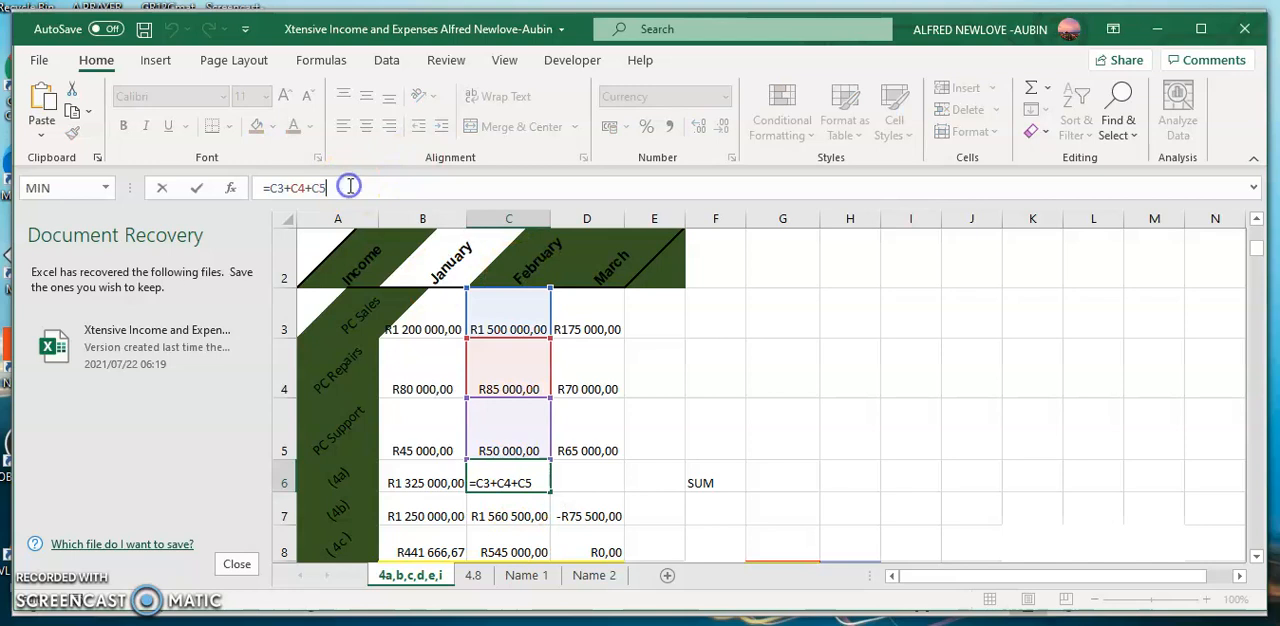
pyautogui.press('Return')
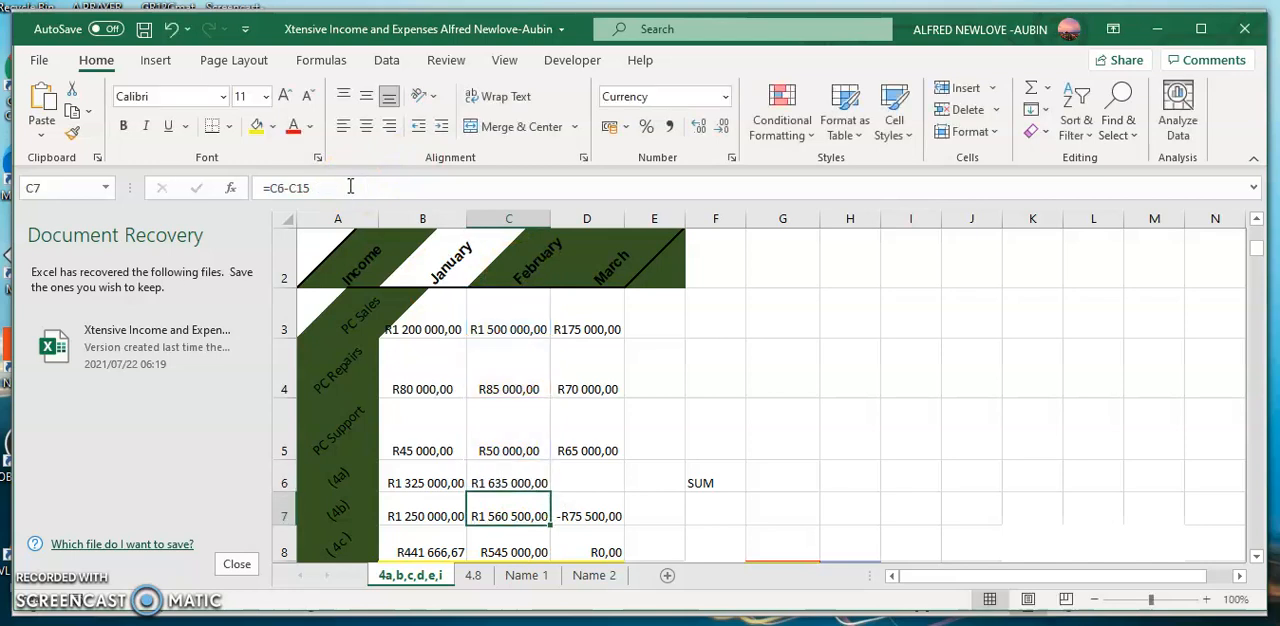
pyautogui.click(428, 482)
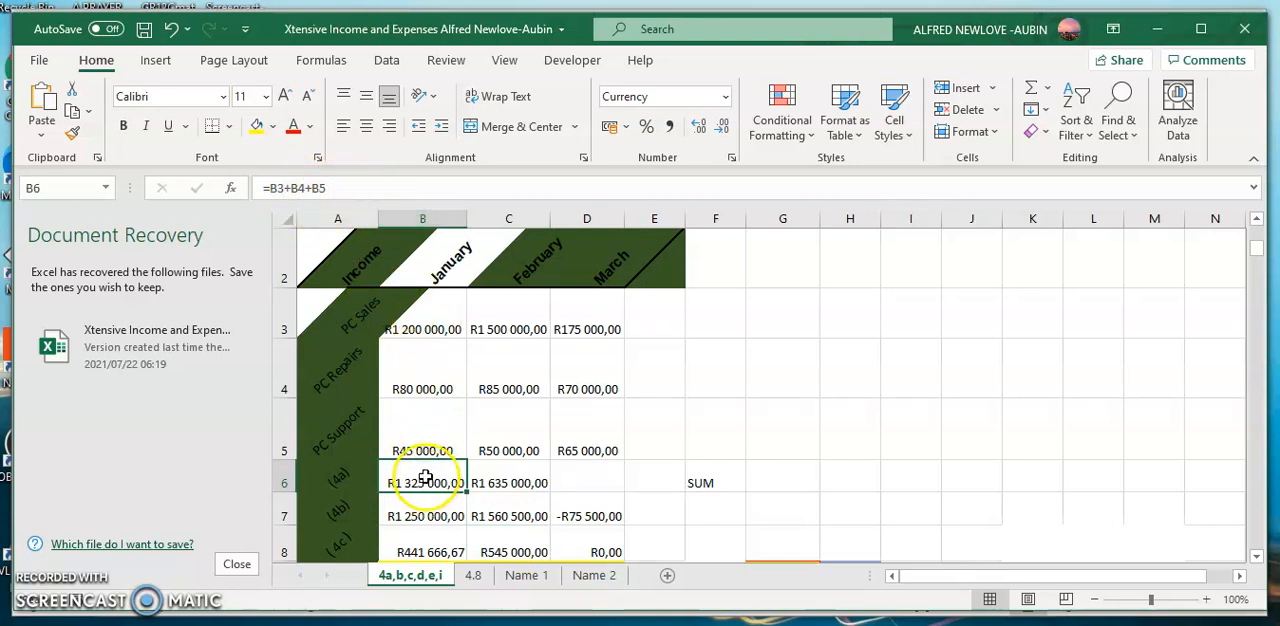
pyautogui.click(353, 190)
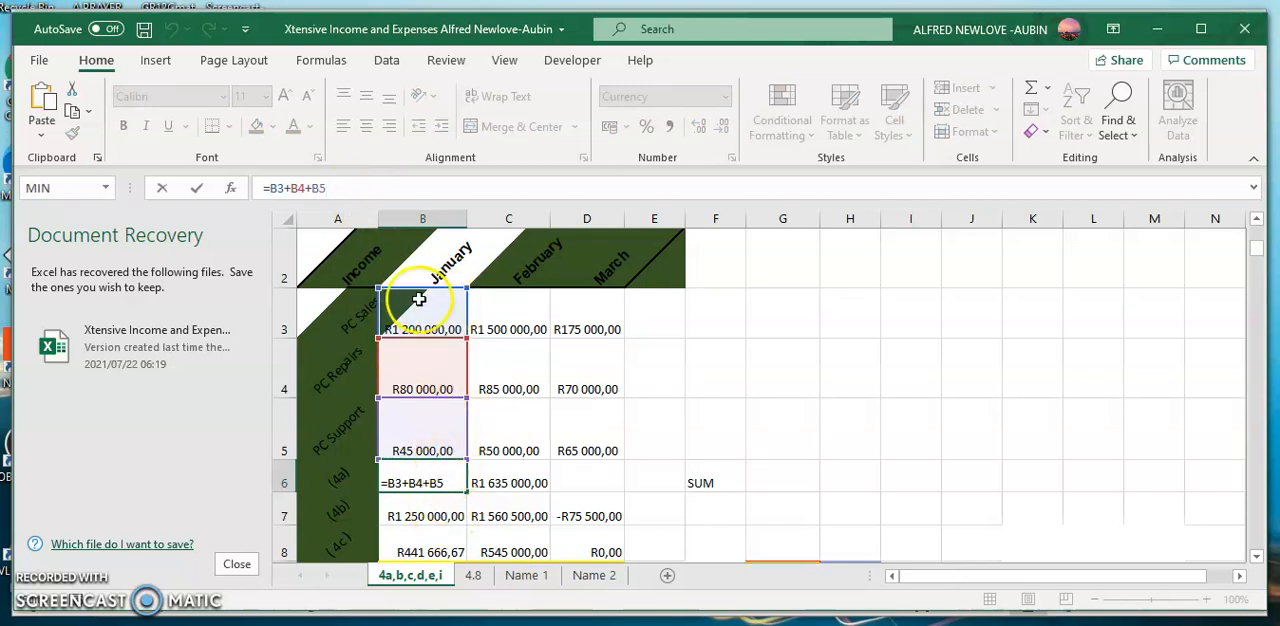
pyautogui.press('Return')
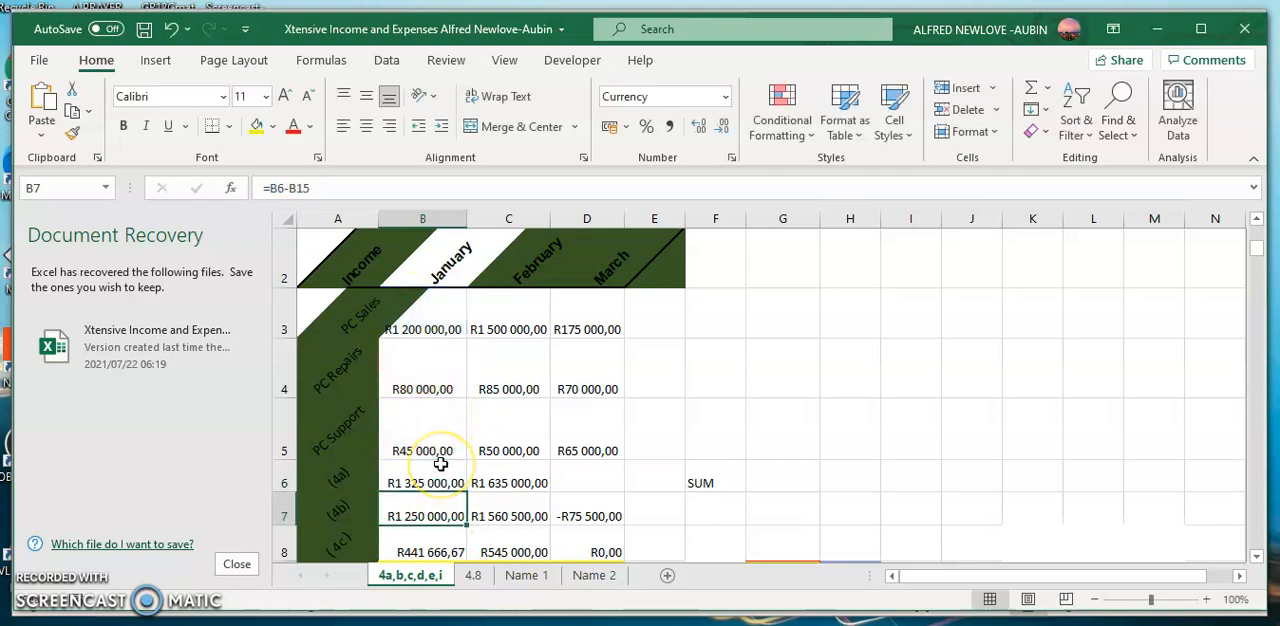
pyautogui.click(440, 466)
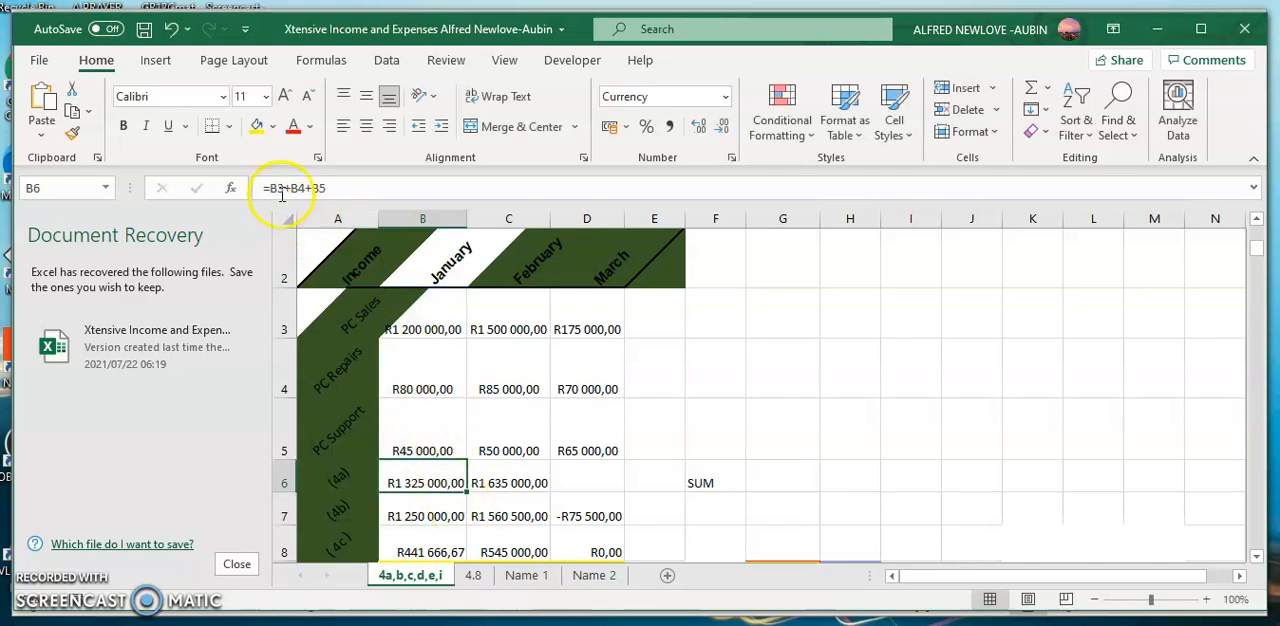
# - Fill the February total formula from C6 into D6 for March and check the cells it references
pyautogui.click(510, 482)
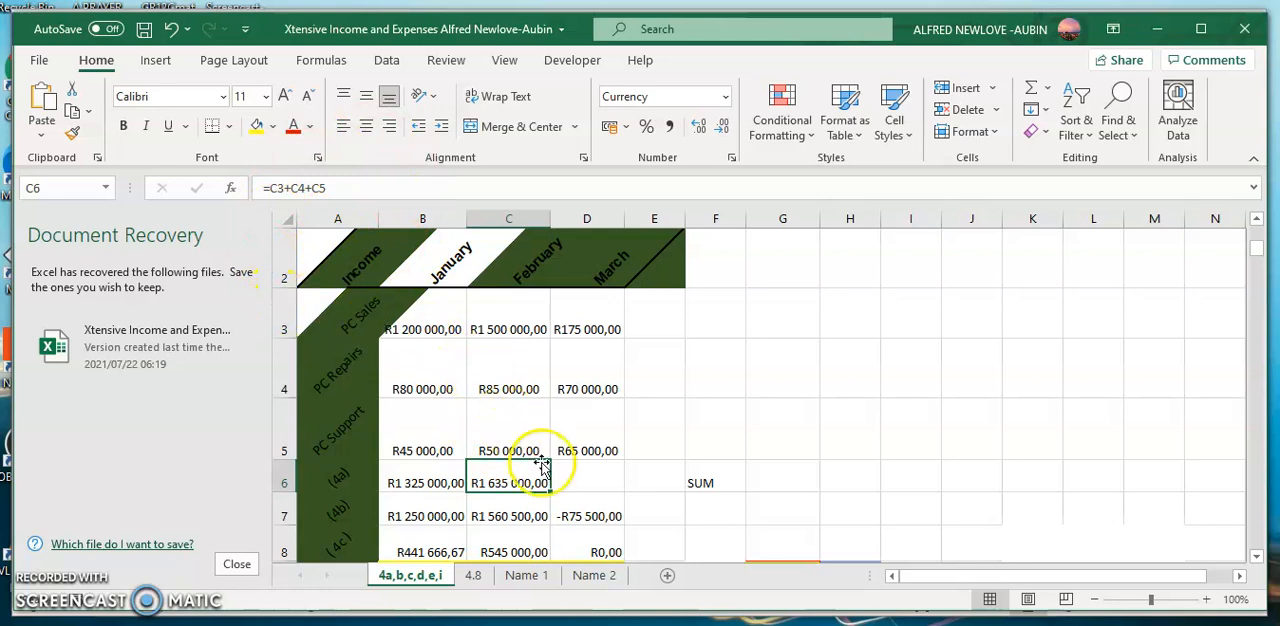
pyautogui.moveTo(549, 491); pyautogui.dragTo(598, 487)
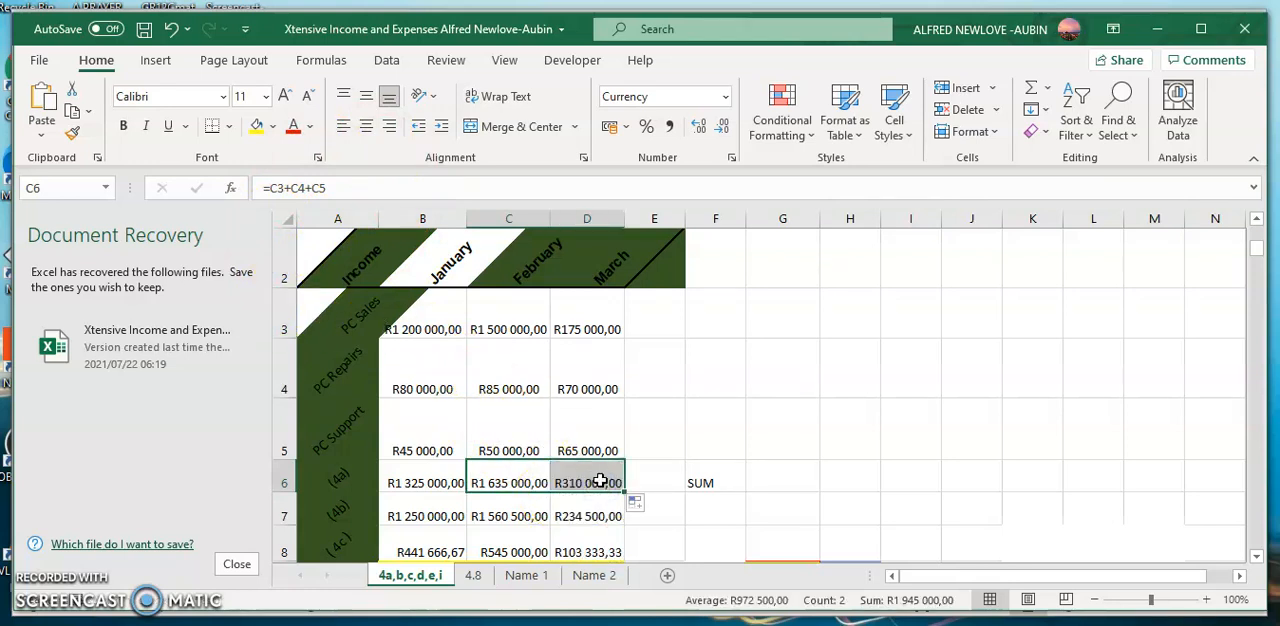
pyautogui.click(600, 477)
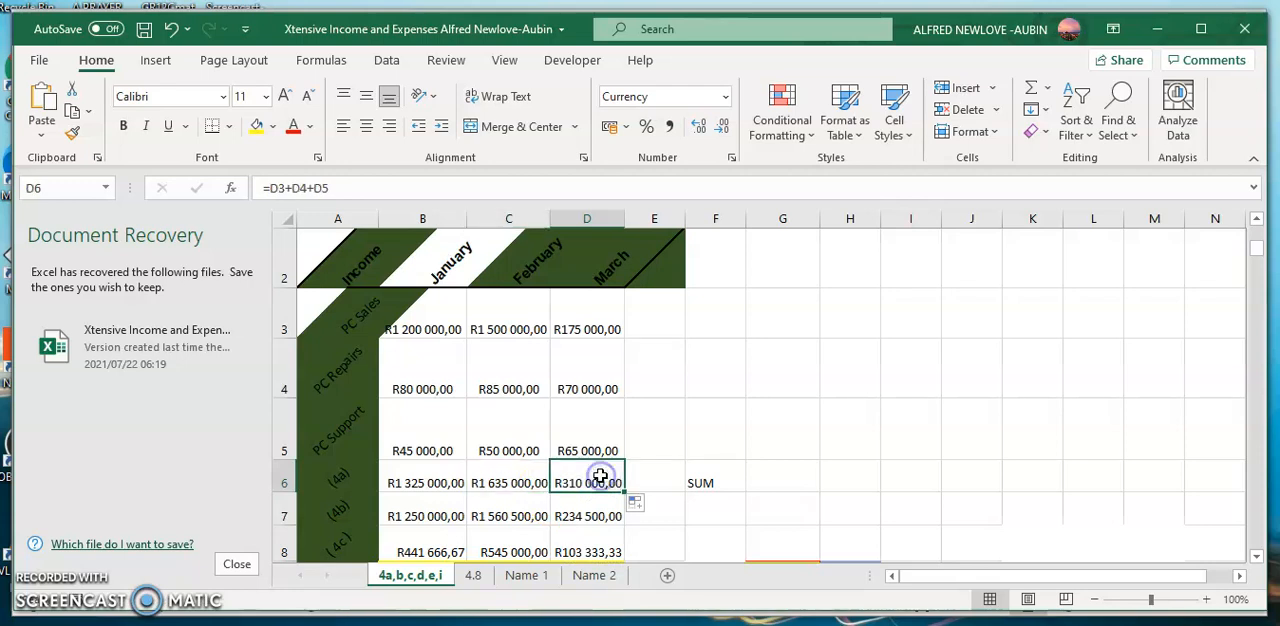
pyautogui.click(390, 190)
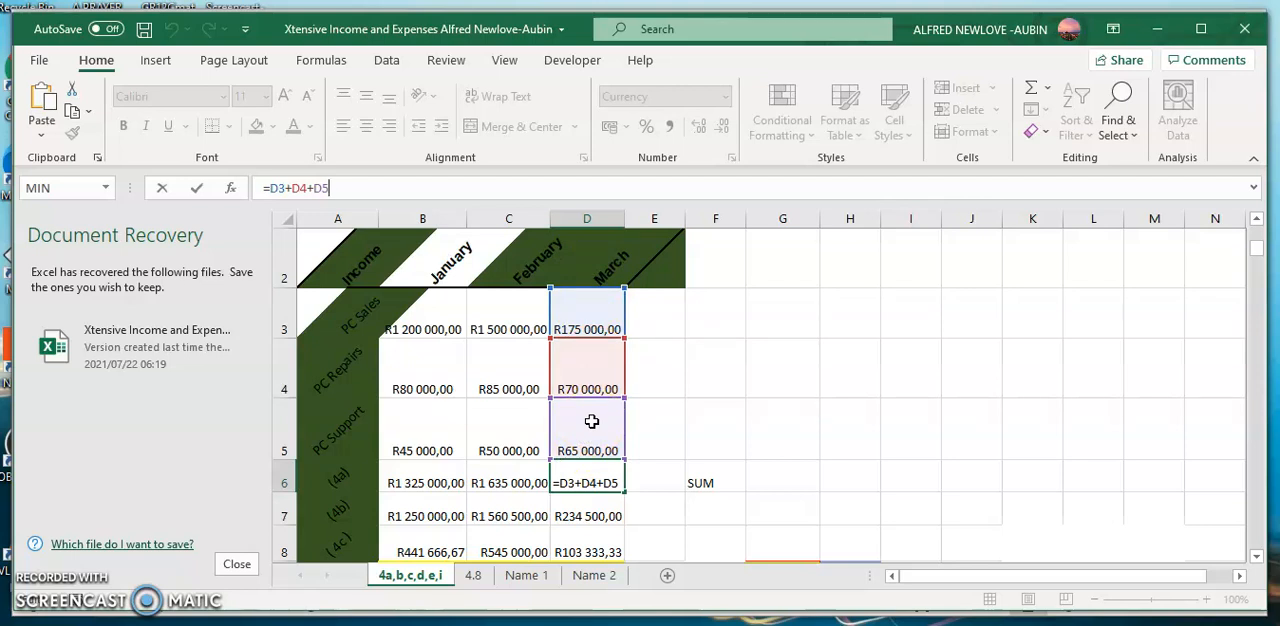
pyautogui.press('Return')
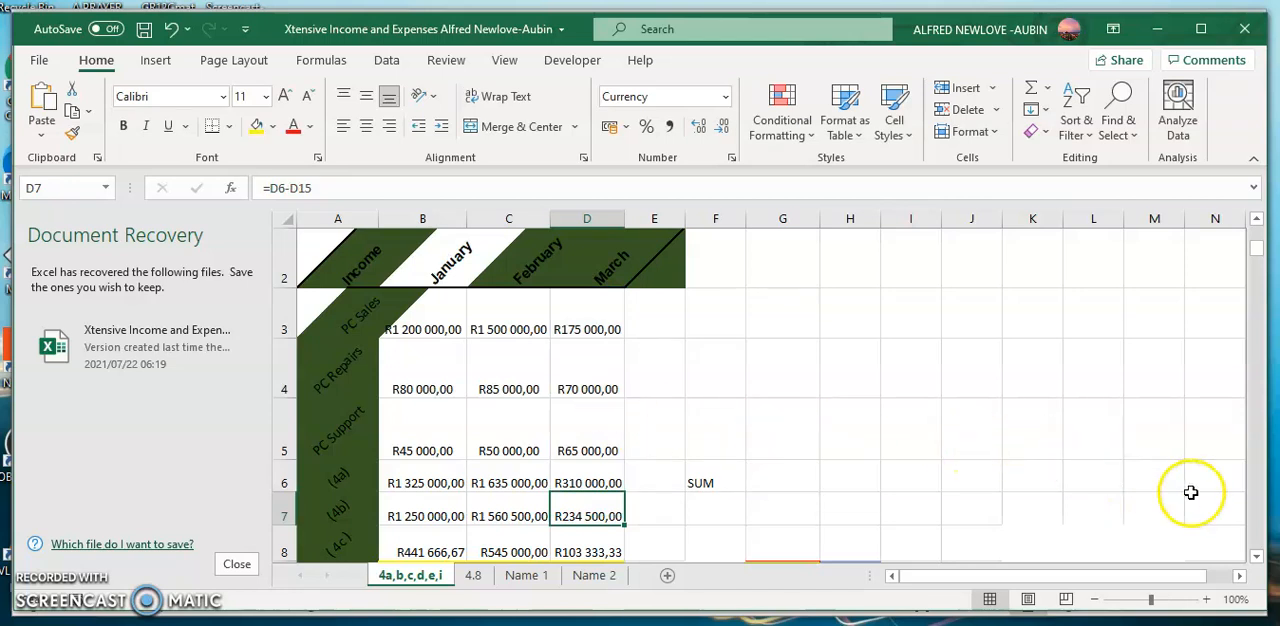
# - Clear the existing VAT formulas from B9:D9 in the yellow (4d) row
pyautogui.click(1257, 557)
pyautogui.click(1257, 557)
pyautogui.click(1257, 557)
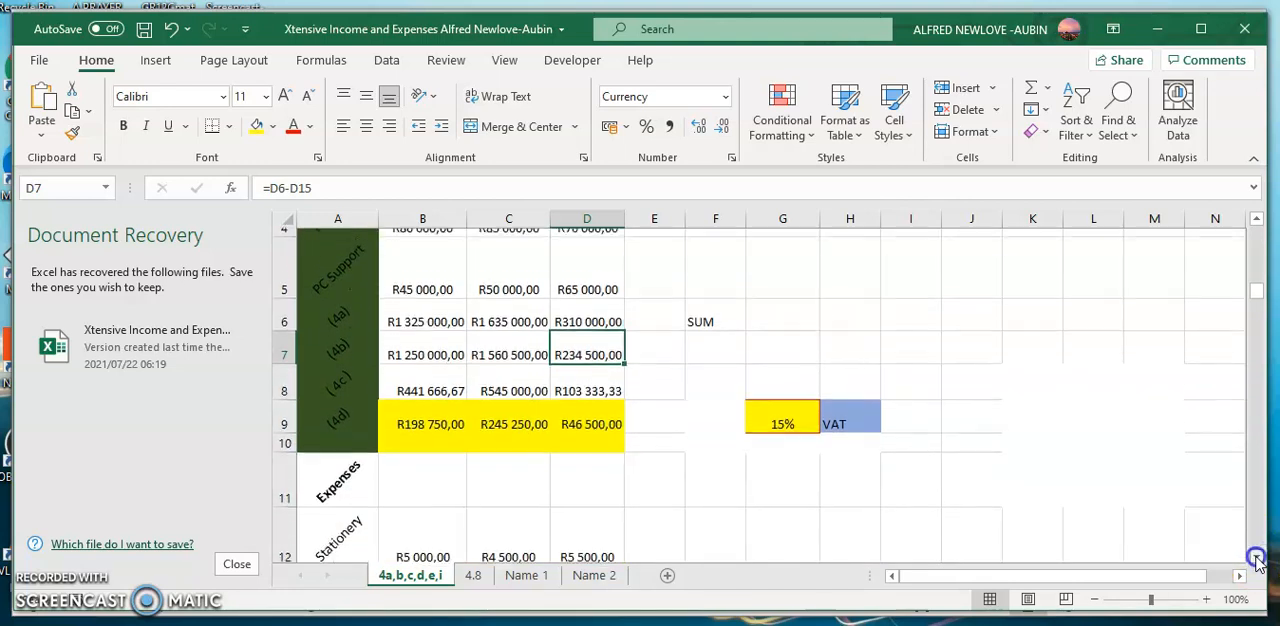
pyautogui.click(411, 418)
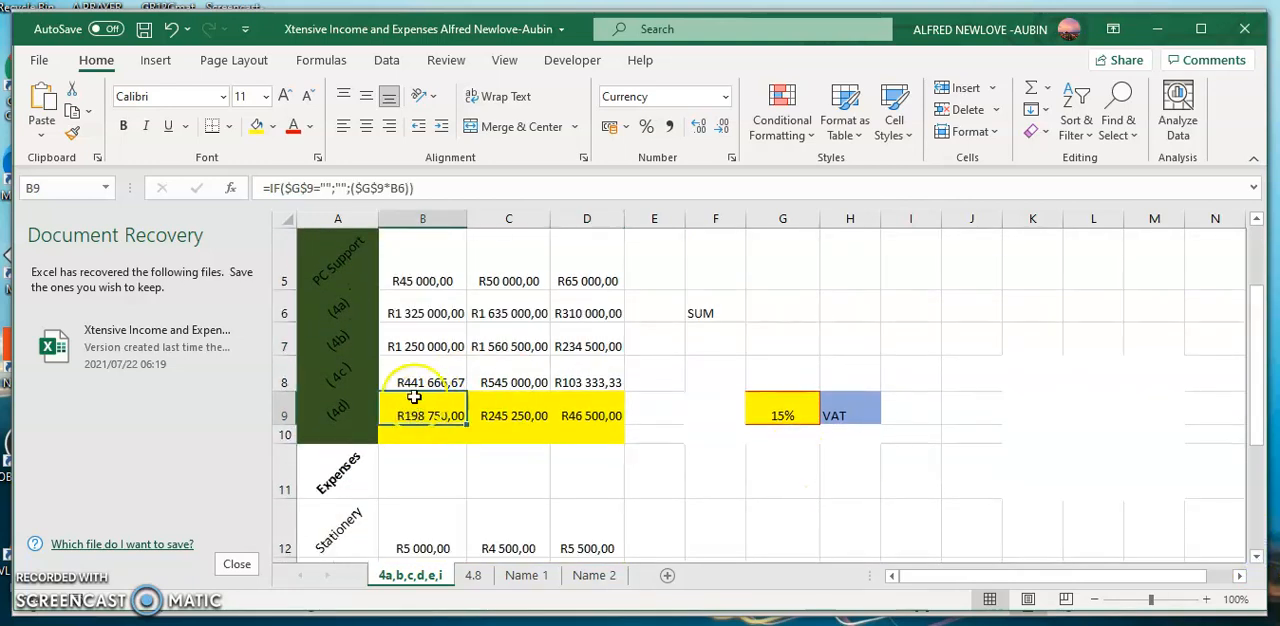
pyautogui.moveTo(414, 414); pyautogui.dragTo(591, 413)
pyautogui.press('Delete')
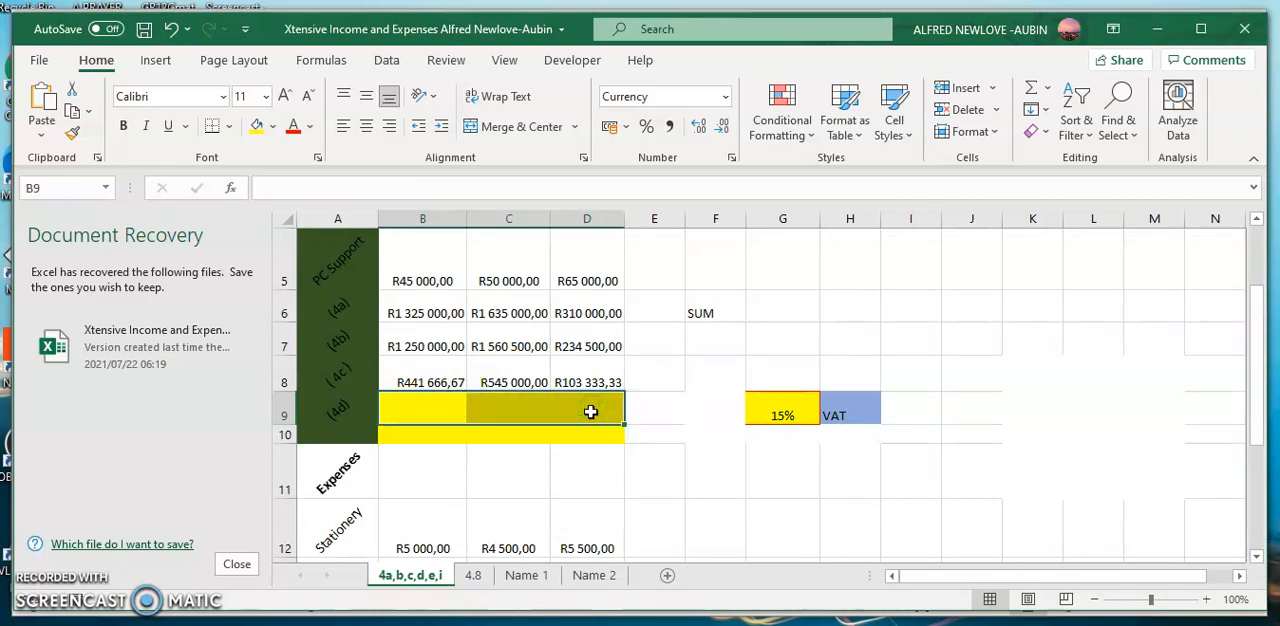
# - Enter the formula =B6*$G9 in B9 to calculate January's VAT with an absolute column reference to the rate
pyautogui.click(427, 408)
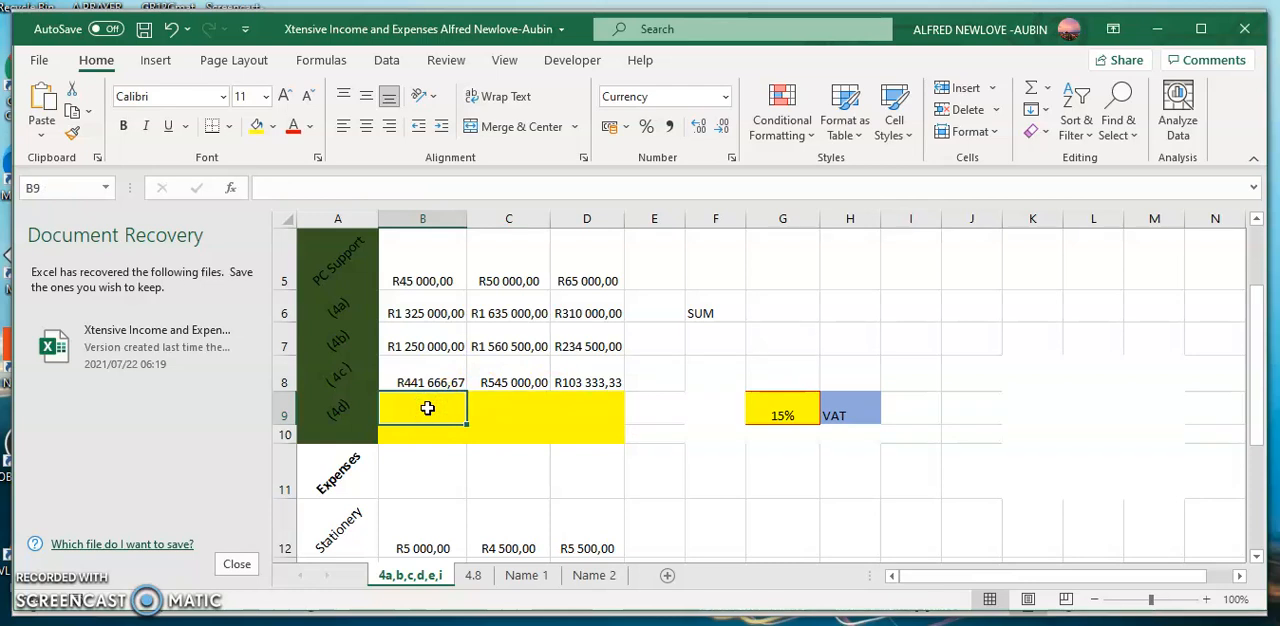
pyautogui.write('=')
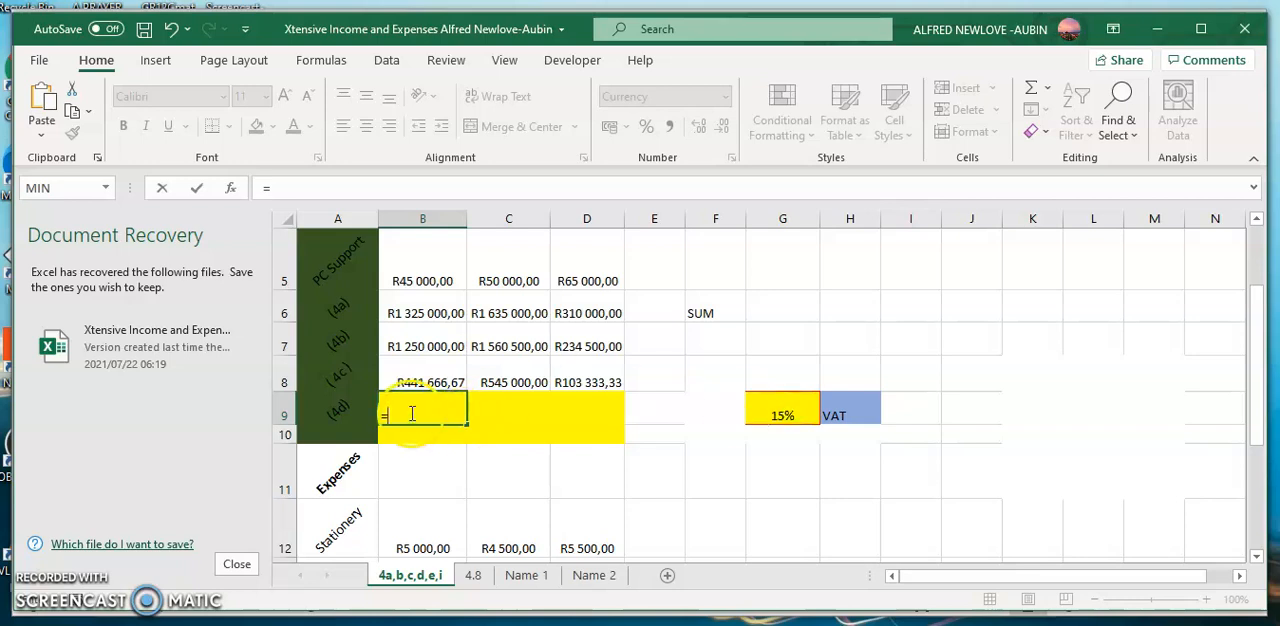
pyautogui.click(431, 314)
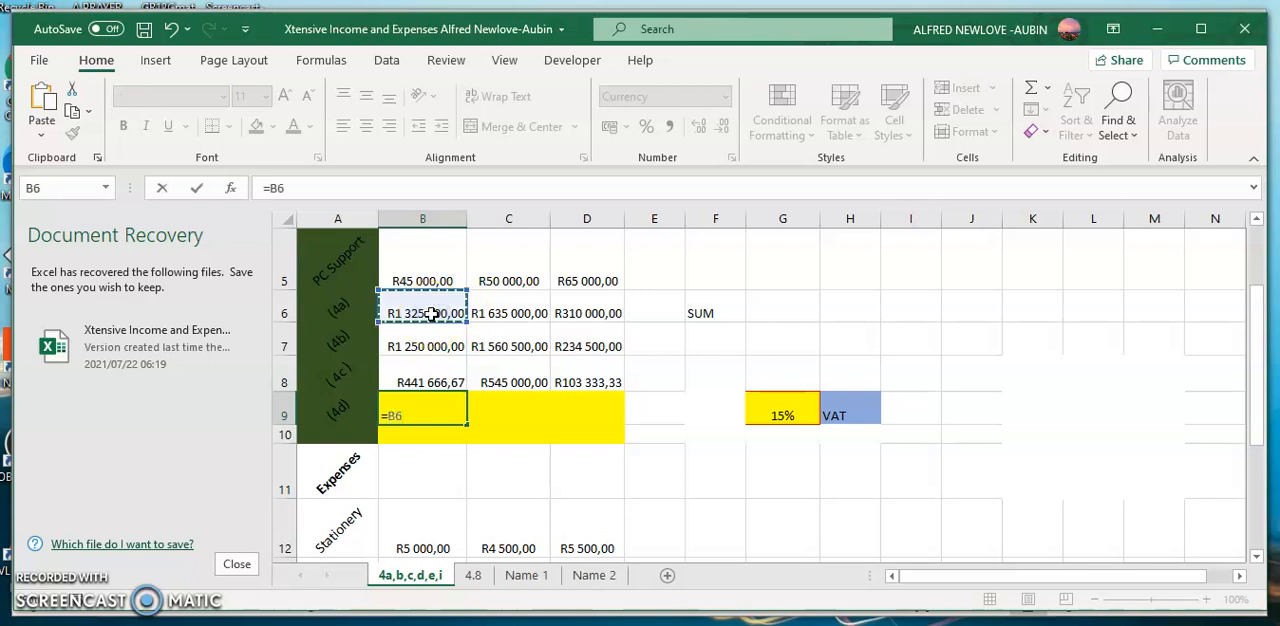
pyautogui.write('*')
pyautogui.click(794, 413)
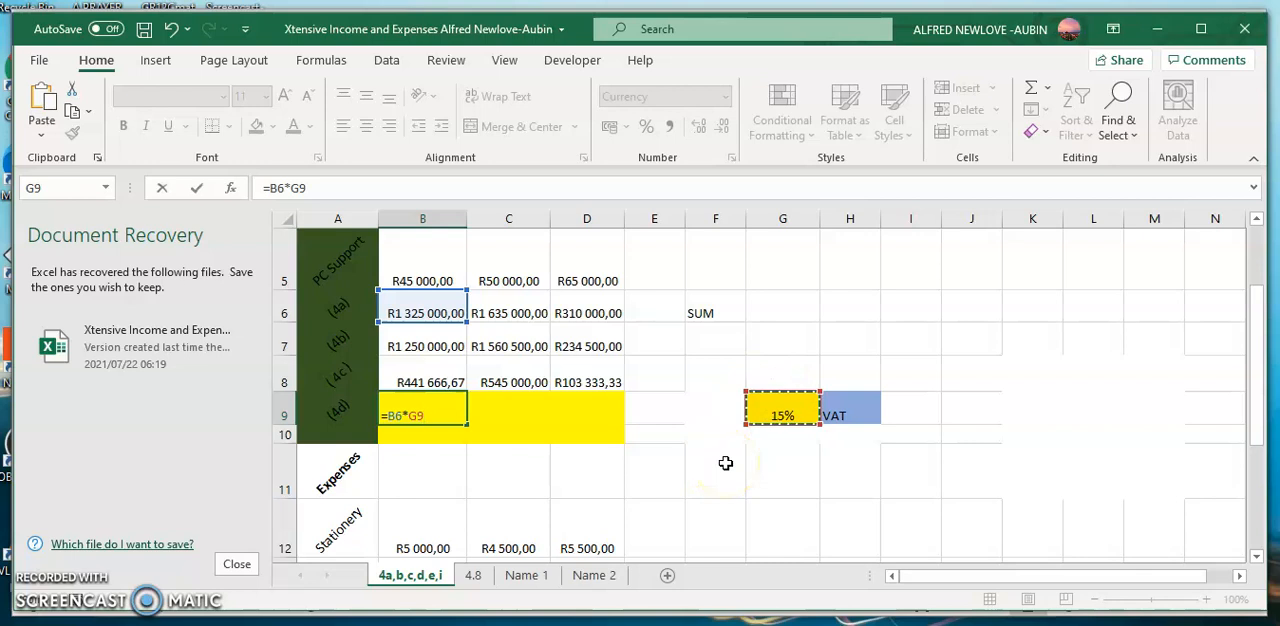
pyautogui.click(290, 188)
pyautogui.write('$')
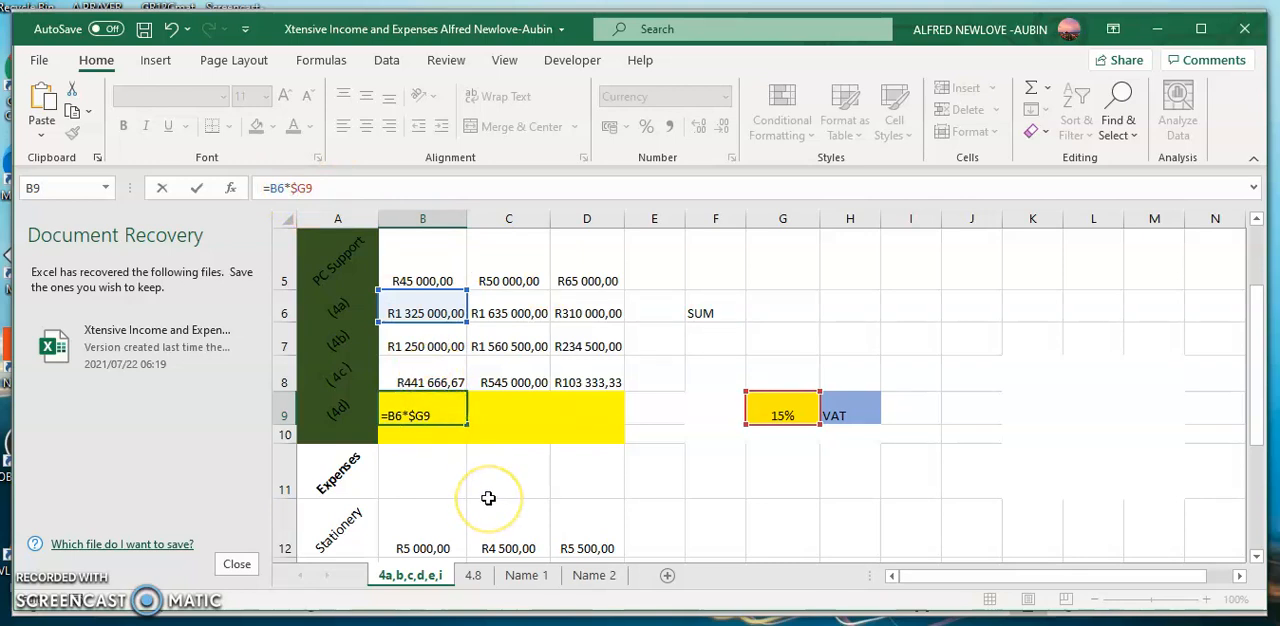
pyautogui.press('Return')
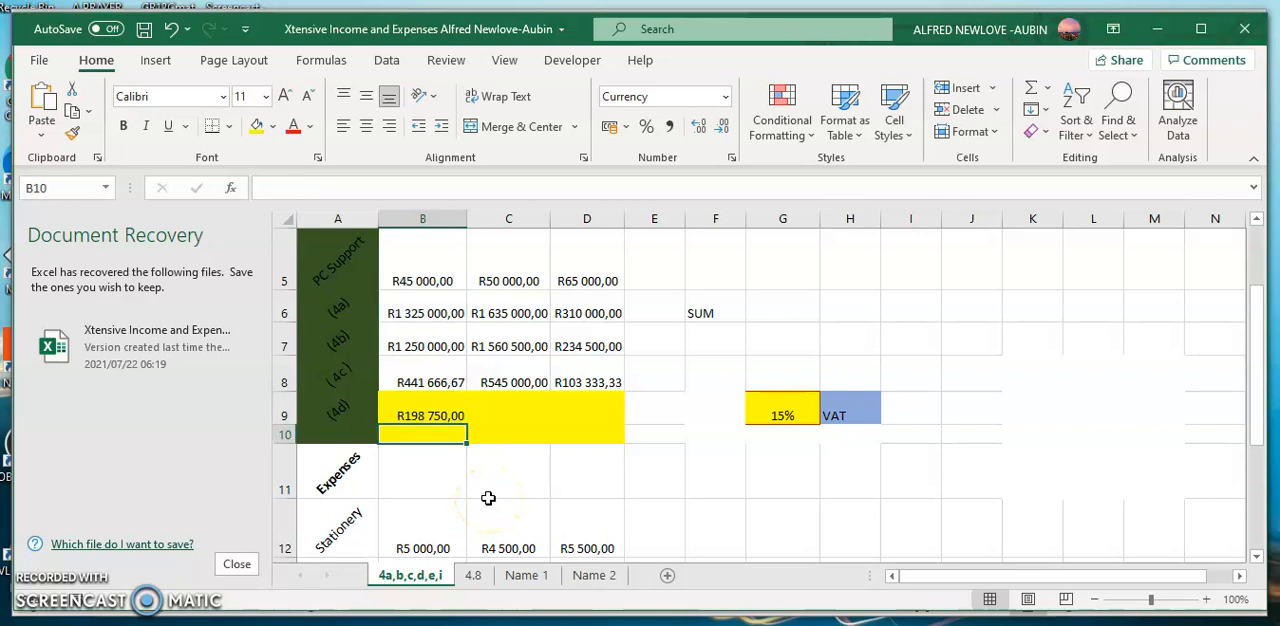
# - Fill the VAT formula from B9 into C9 for February and check which cells it references
pyautogui.click(434, 415)
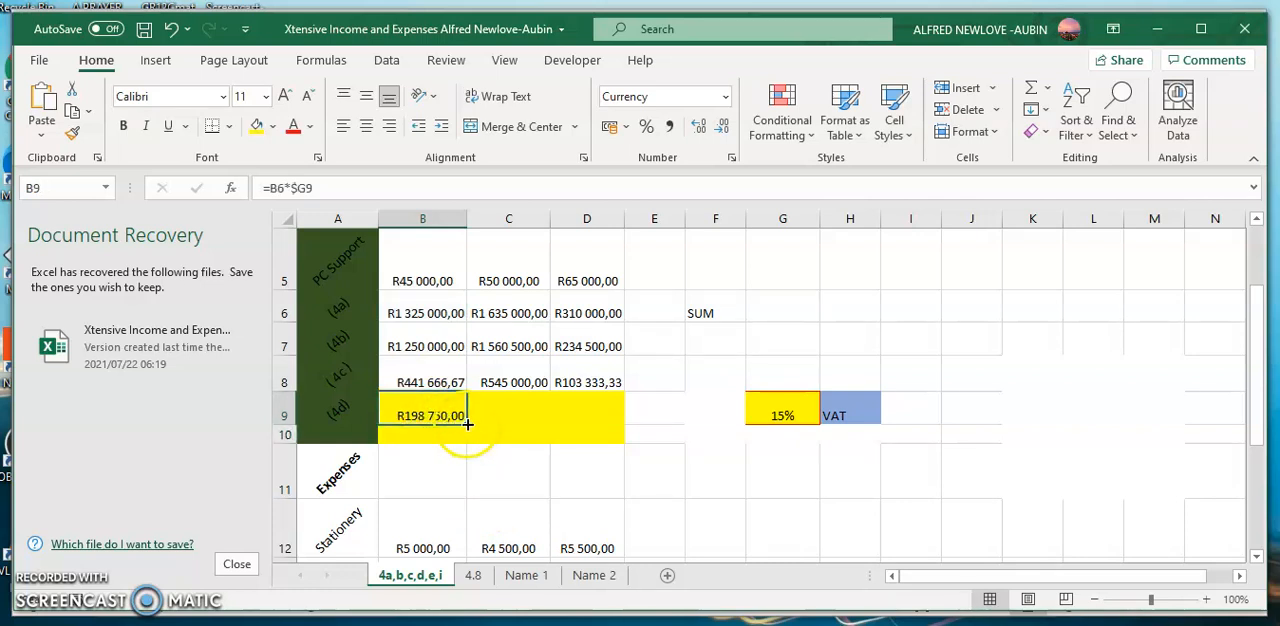
pyautogui.moveTo(467, 423); pyautogui.dragTo(517, 426)
pyautogui.click(508, 415)
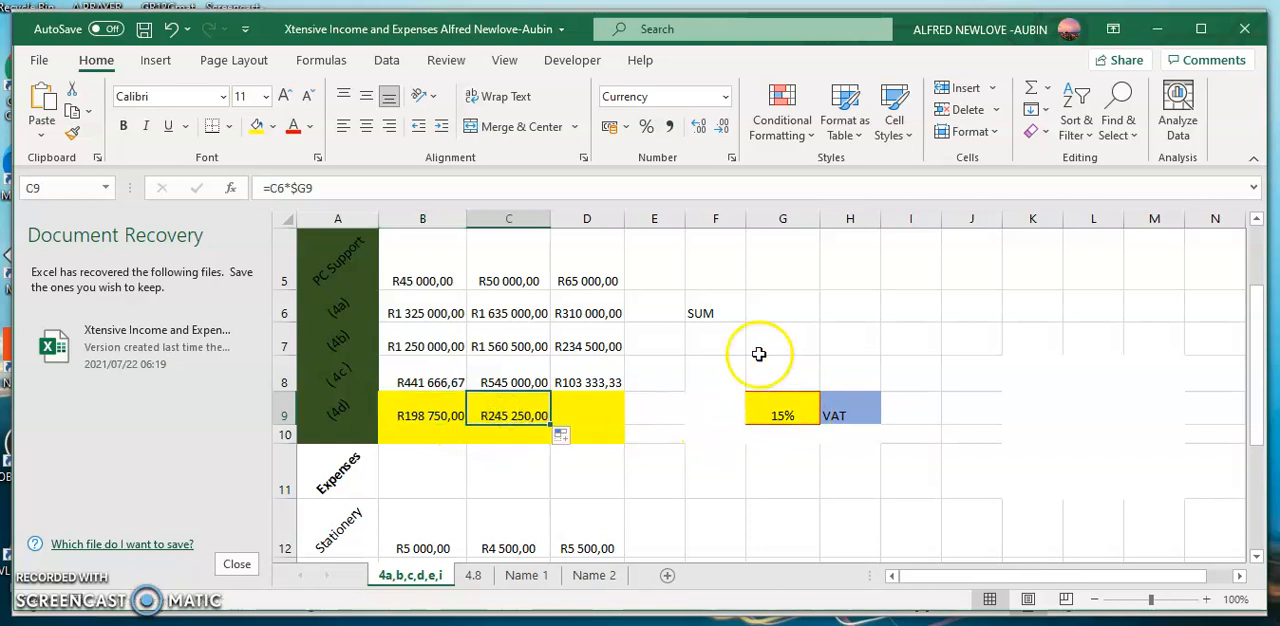
pyautogui.click(429, 185)
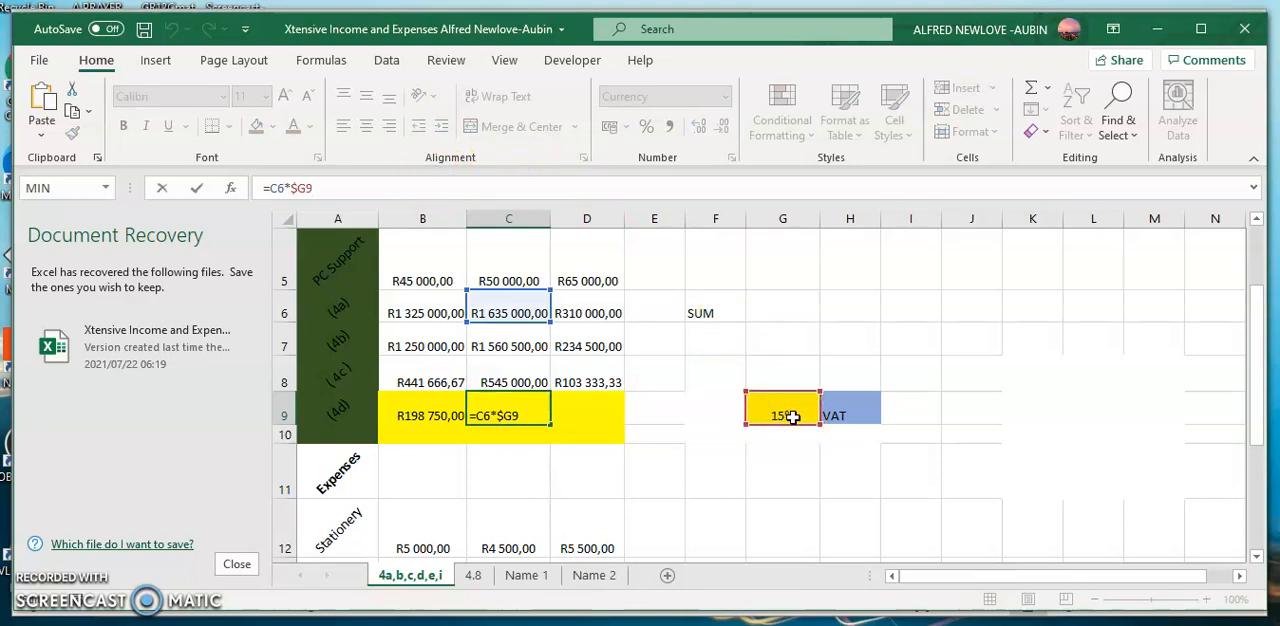
pyautogui.click(310, 187)
pyautogui.press('Return')
# - Fill the VAT formula from C9 into D9 for March and check its reference to the VAT rate
pyautogui.press('Up')
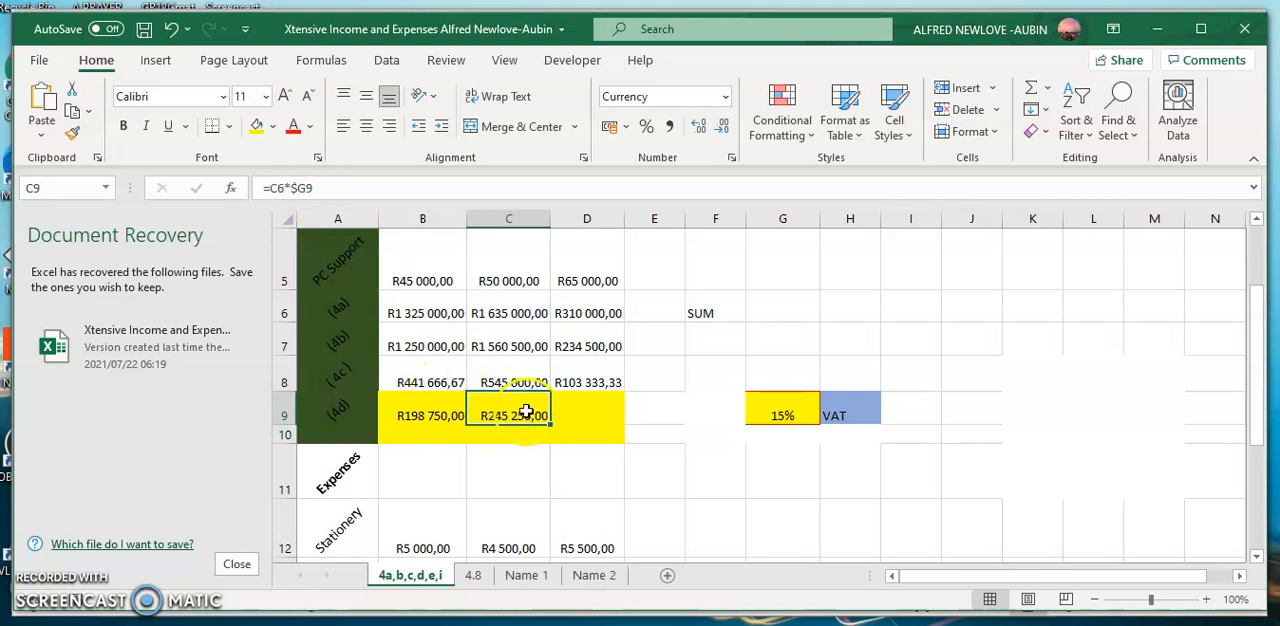
pyautogui.moveTo(550, 426); pyautogui.dragTo(588, 422)
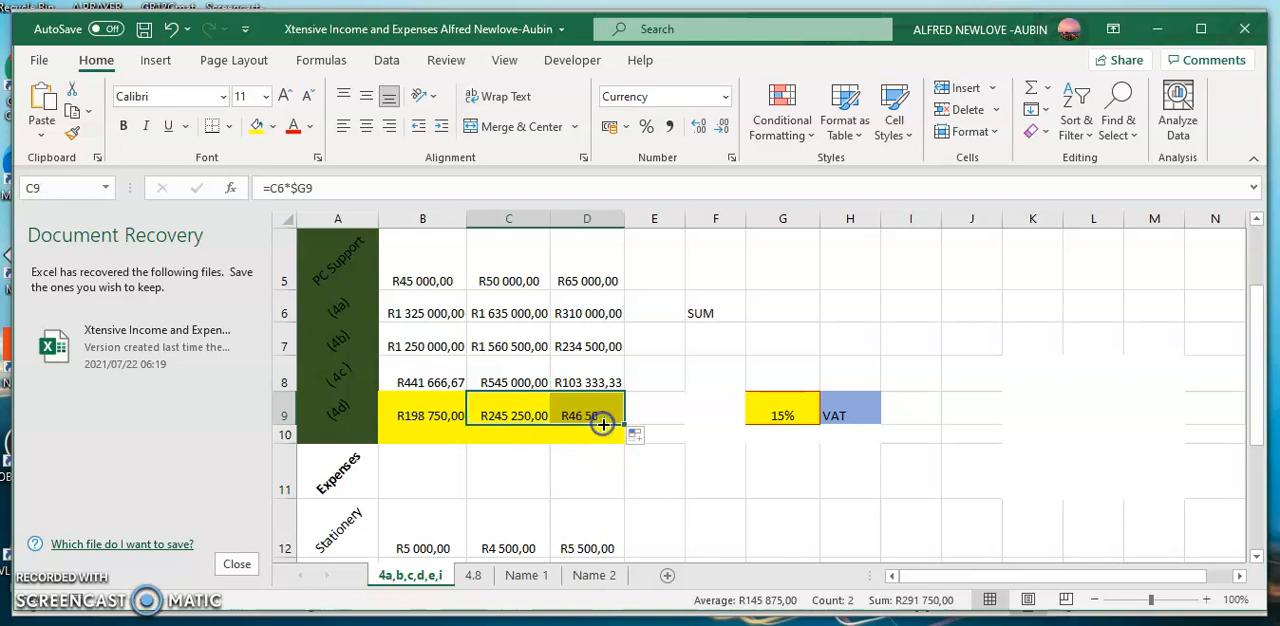
pyautogui.click(587, 408)
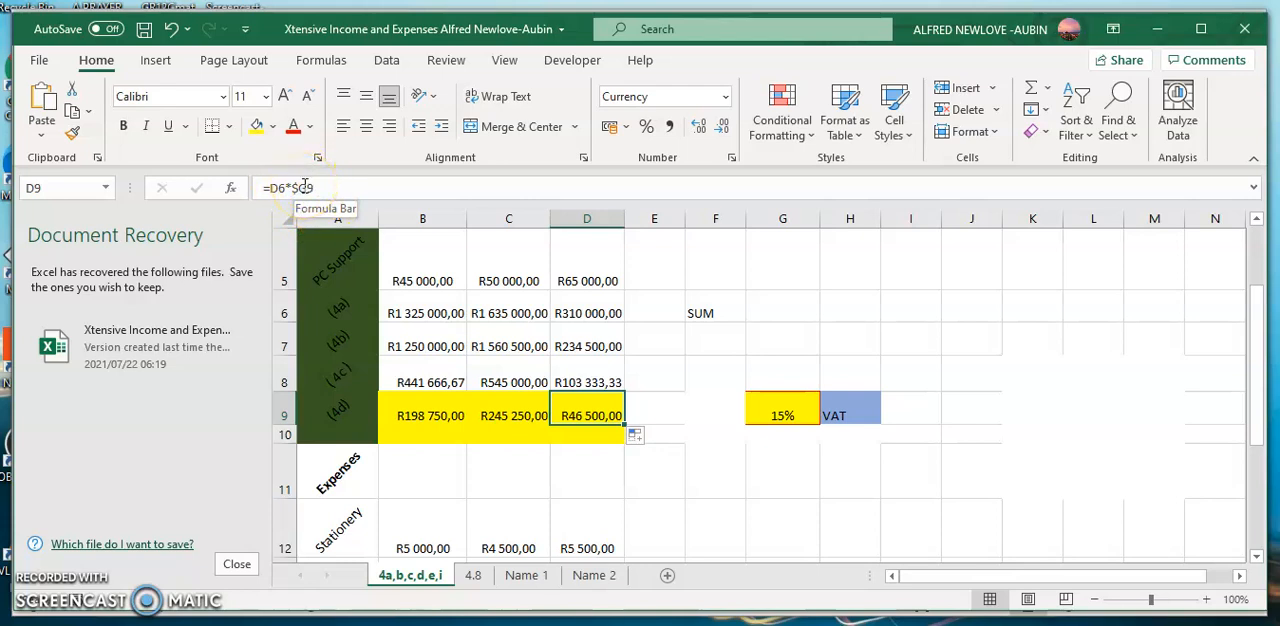
pyautogui.press('Return')
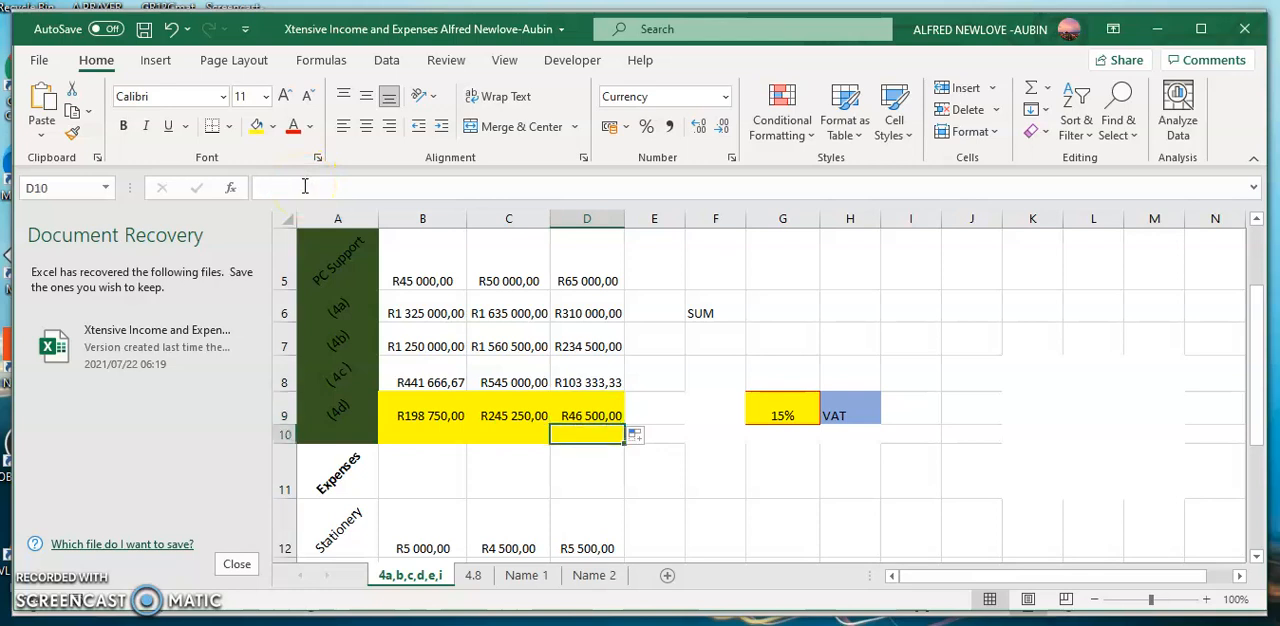